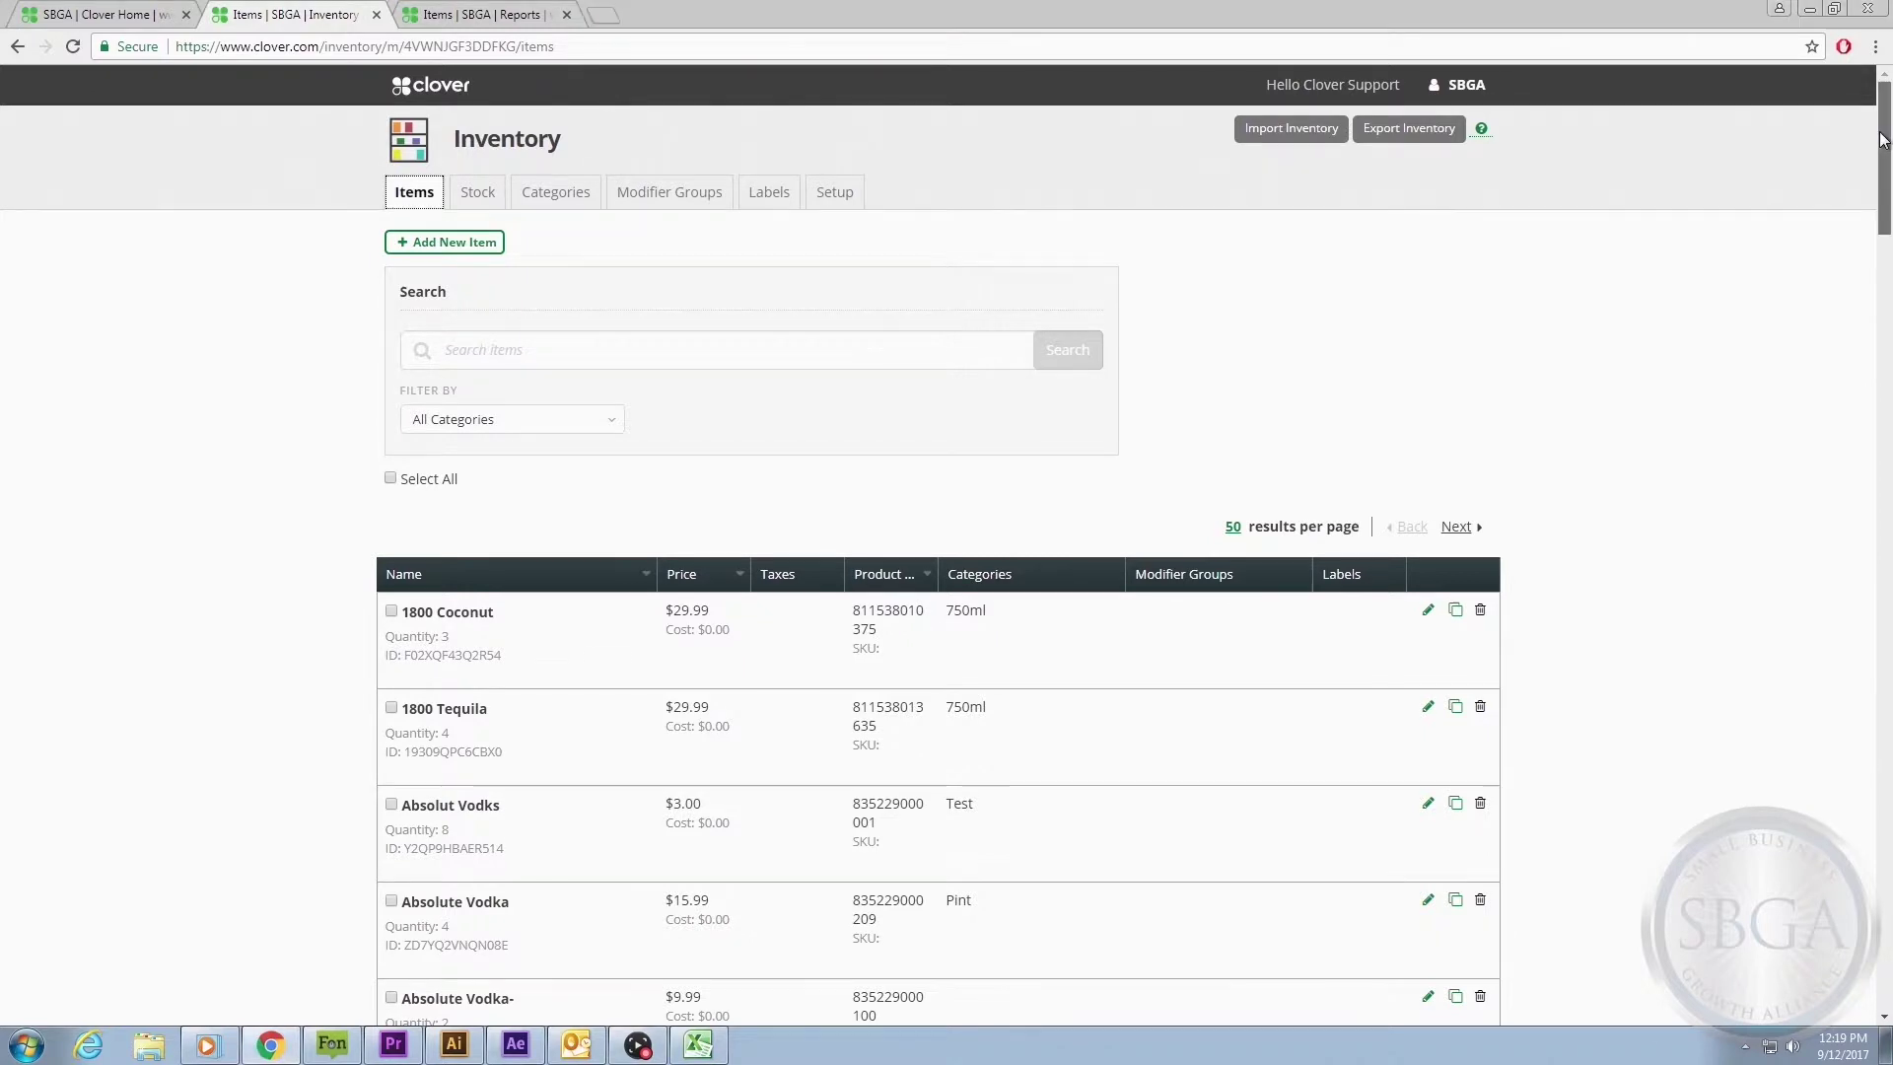
mouse_move(1878, 138)
mouse_down()
mouse_move(1878, 165)
mouse_move(1878, 115)
mouse_up()
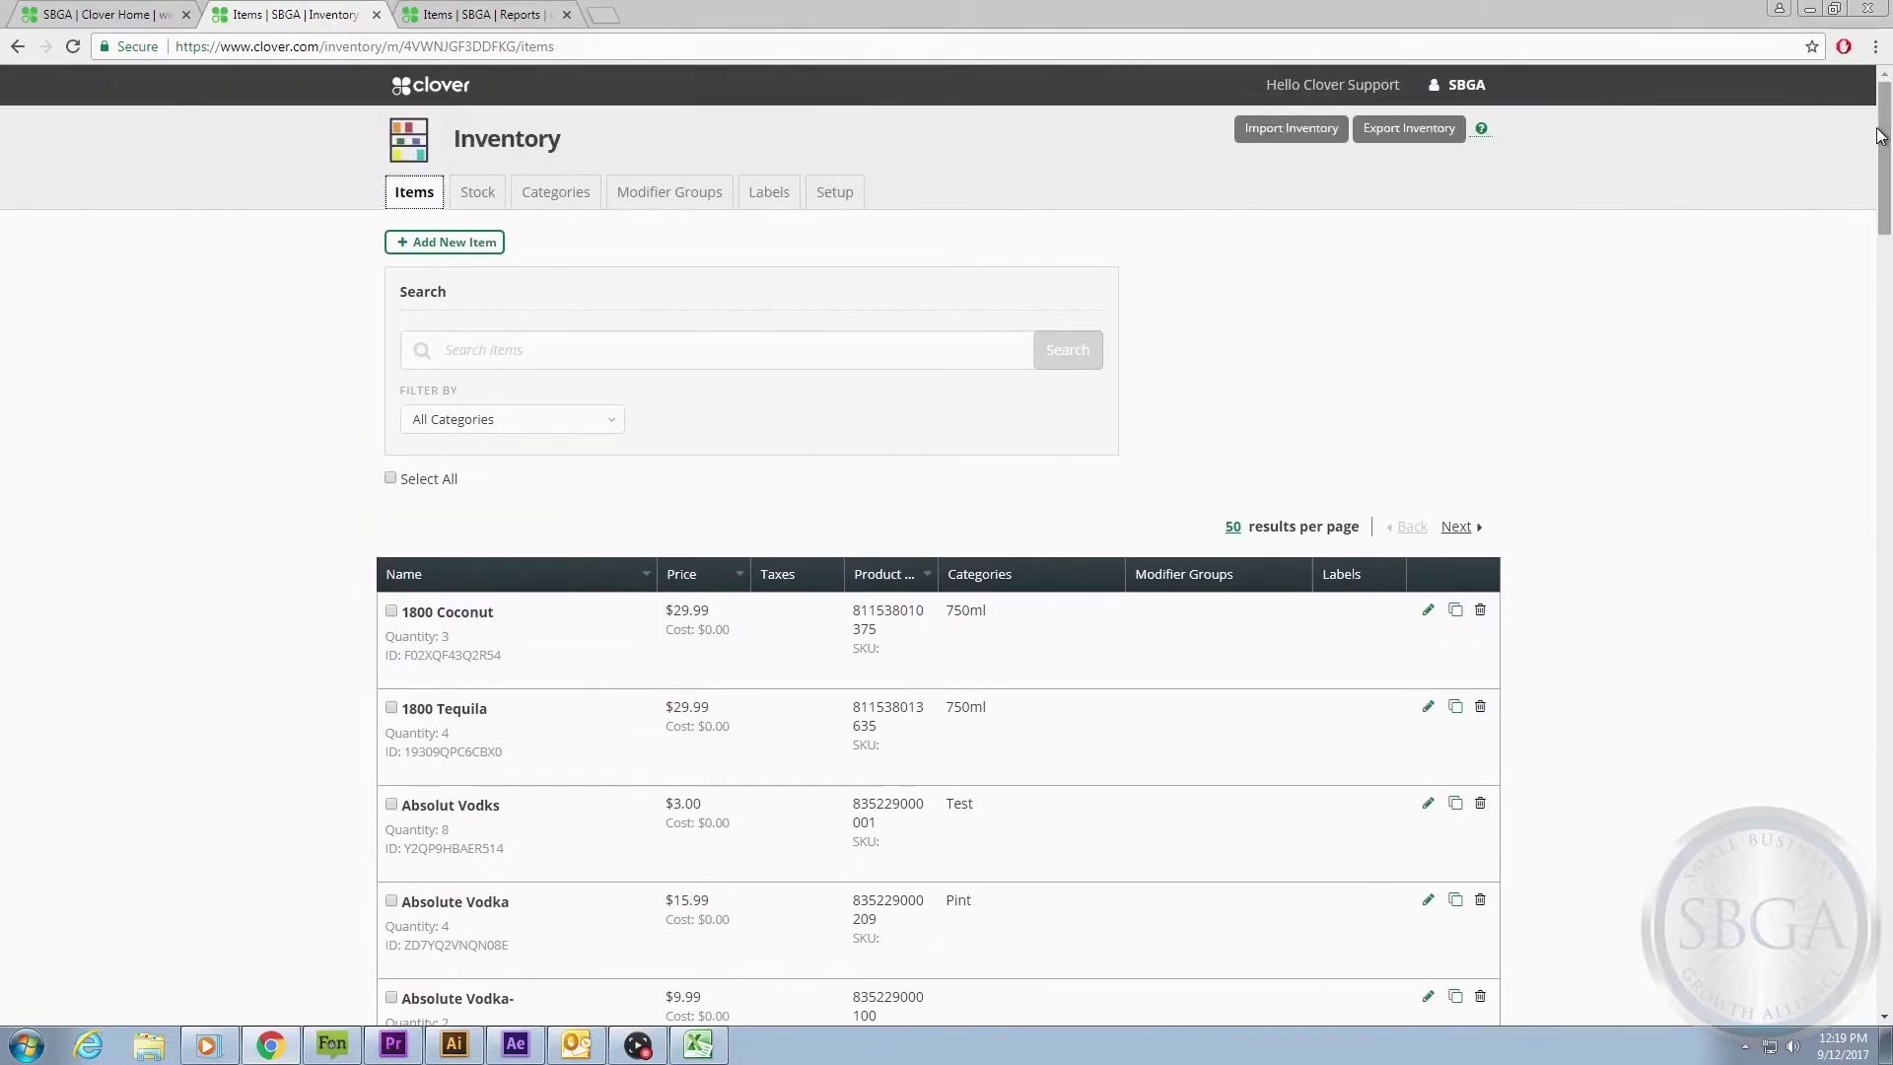
Step: Open the sales report of paid items from the dashboard's top navigation
click(521, 15)
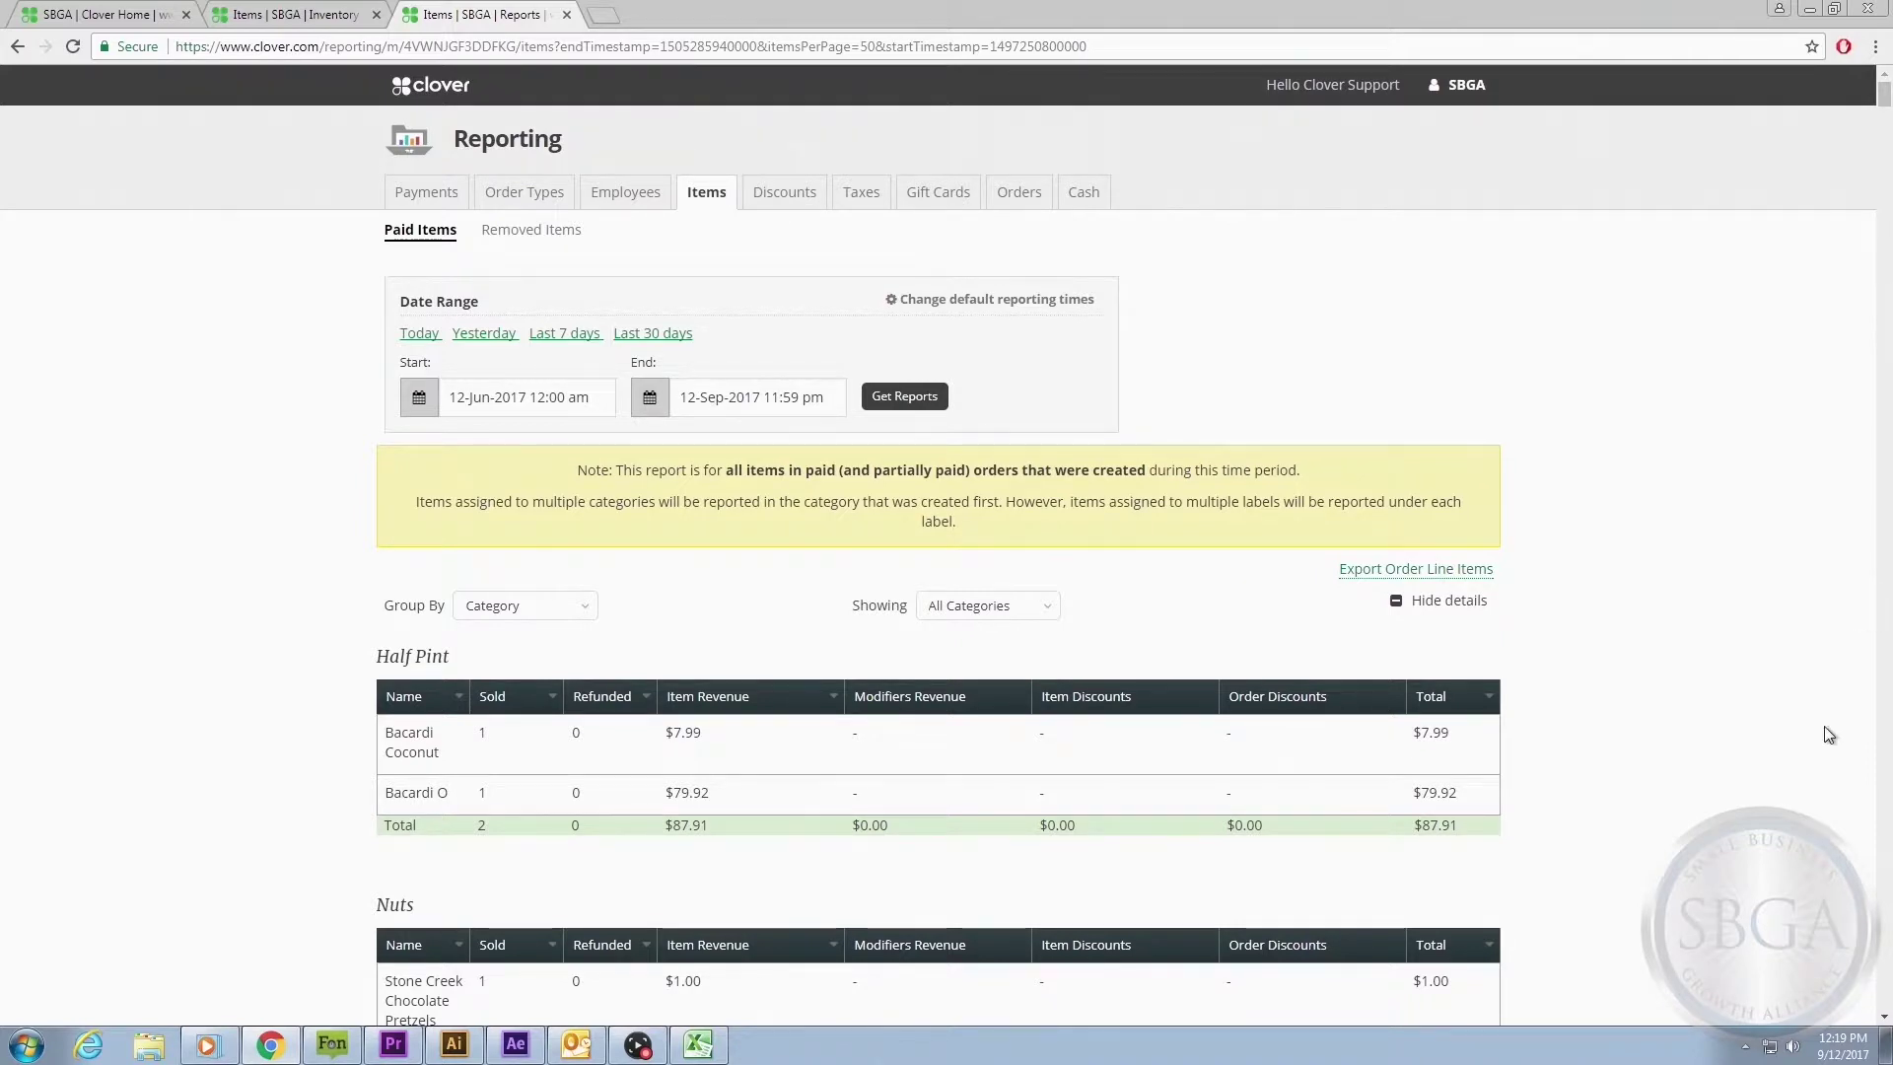
Step: Scroll the paid-items report down to the Nuts, Soda and Deleted-1.75L category tables
click(1884, 1020)
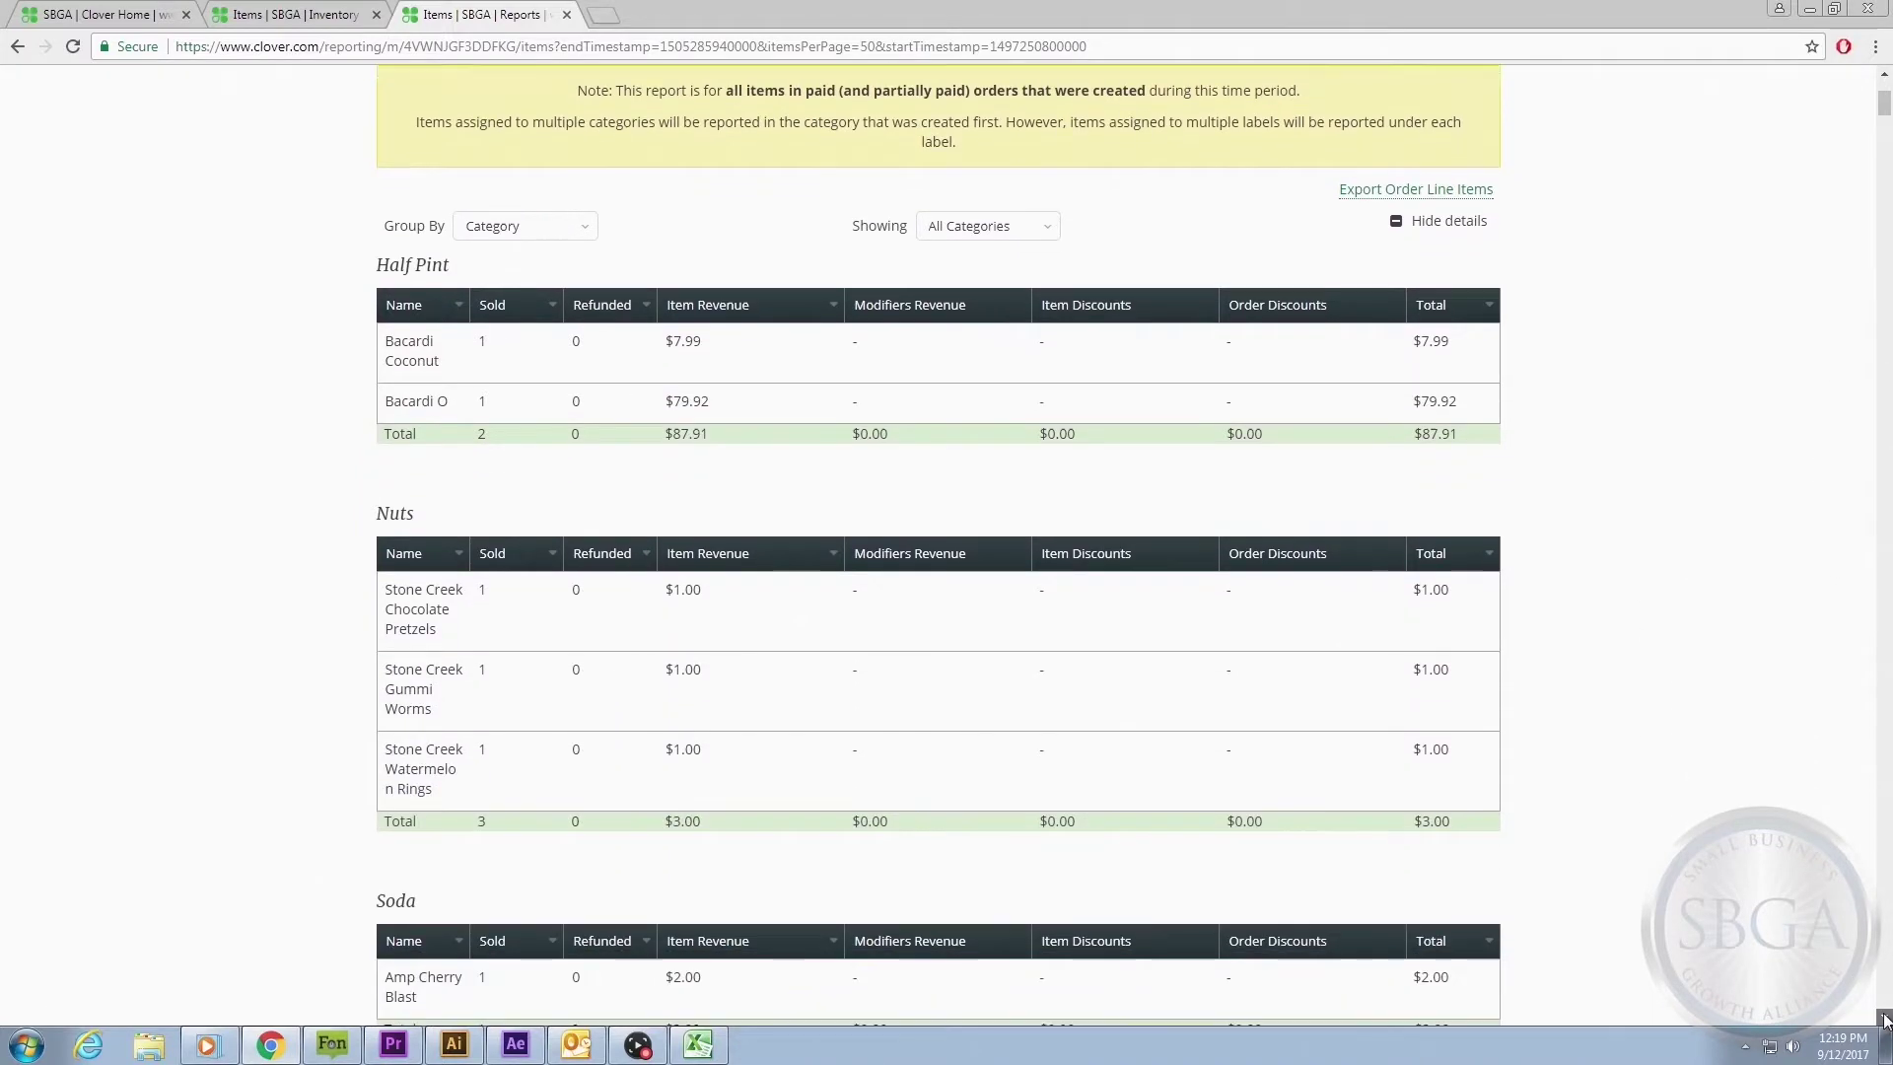
click(1884, 1019)
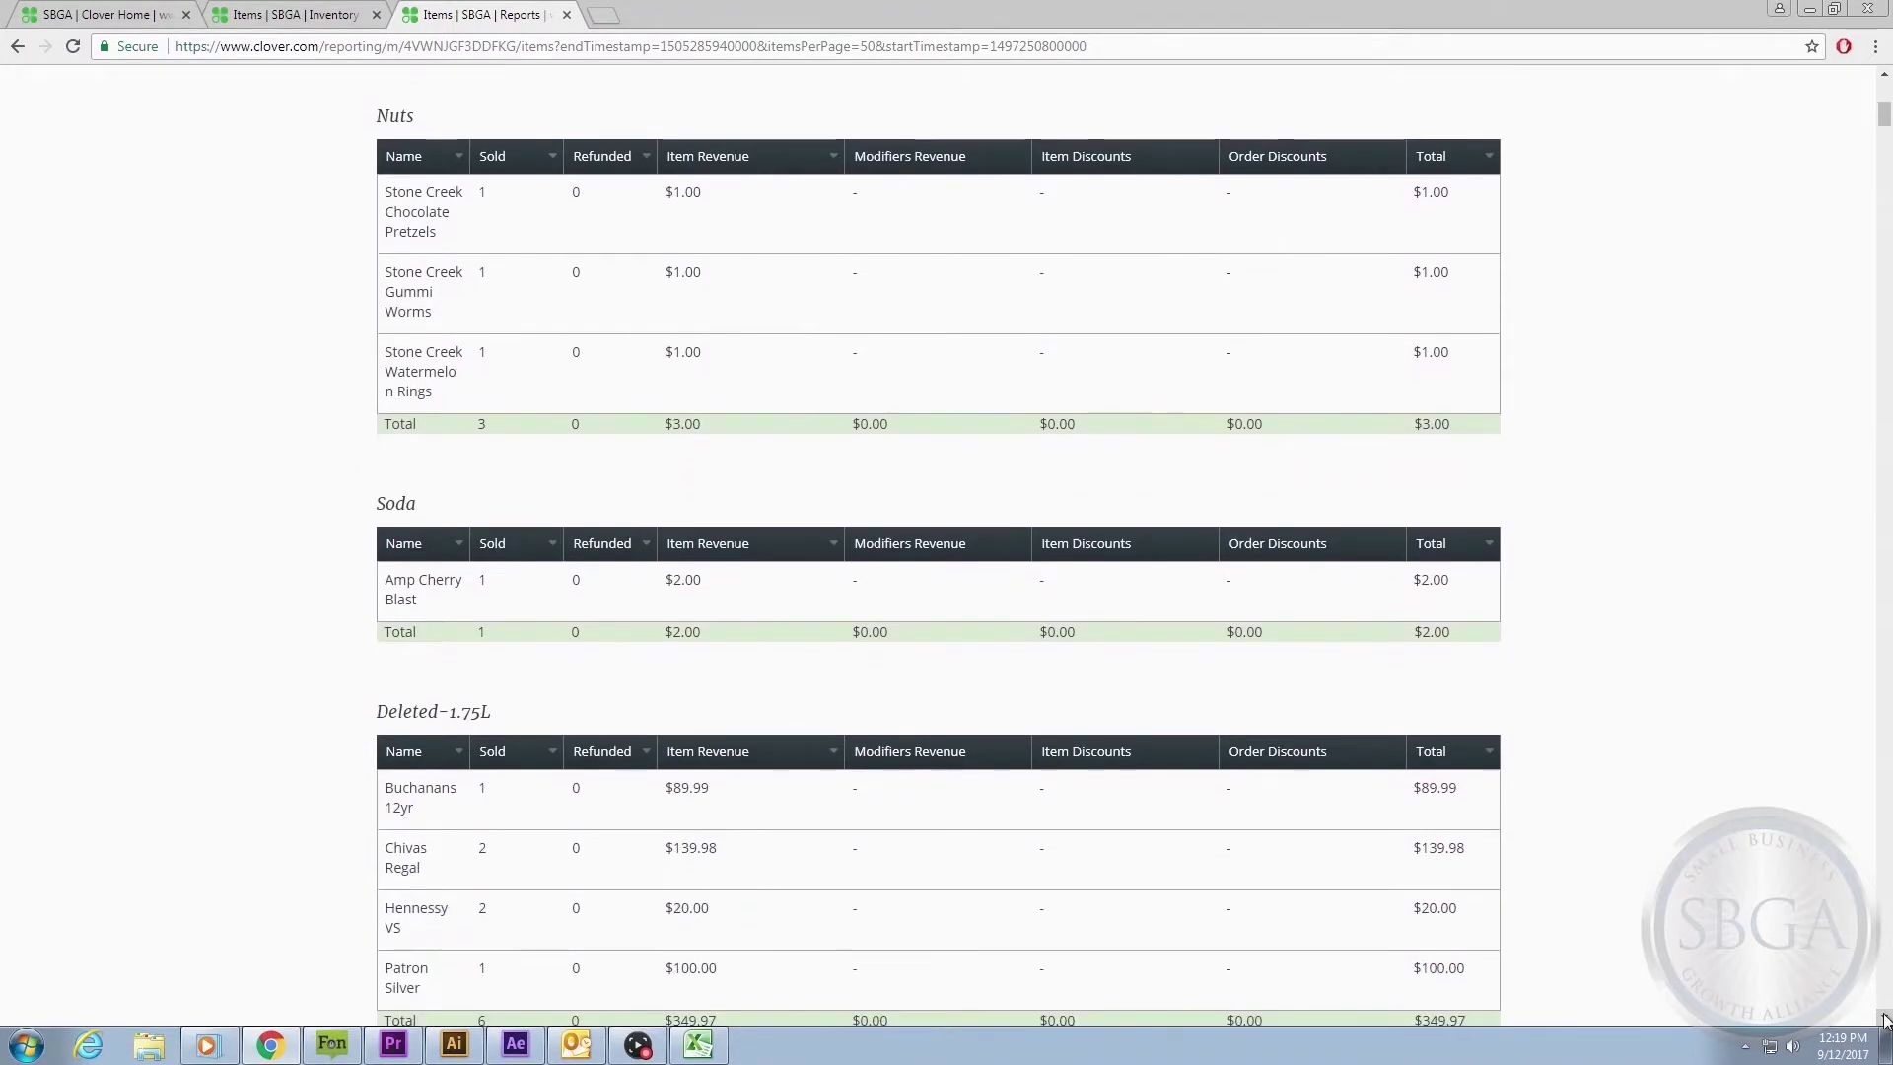
click(1885, 1019)
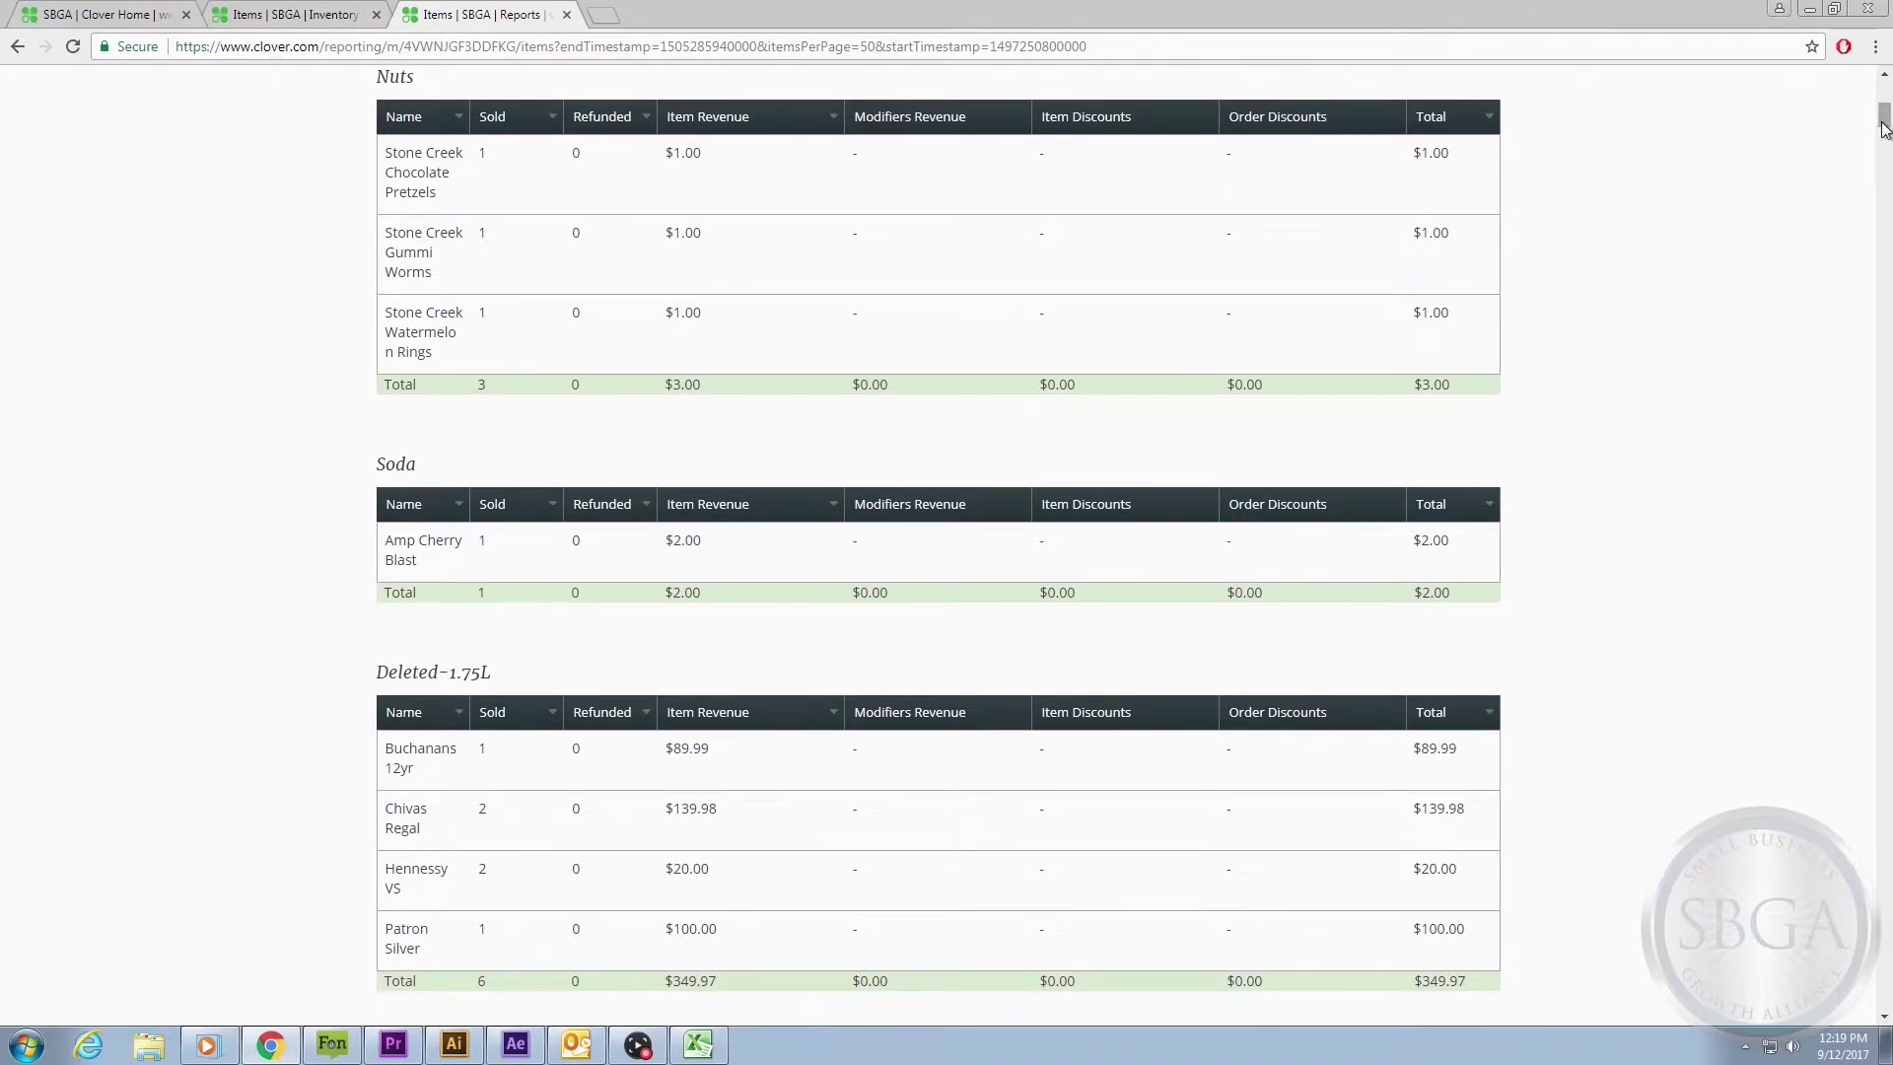
drag(1884, 128, 1884, 104)
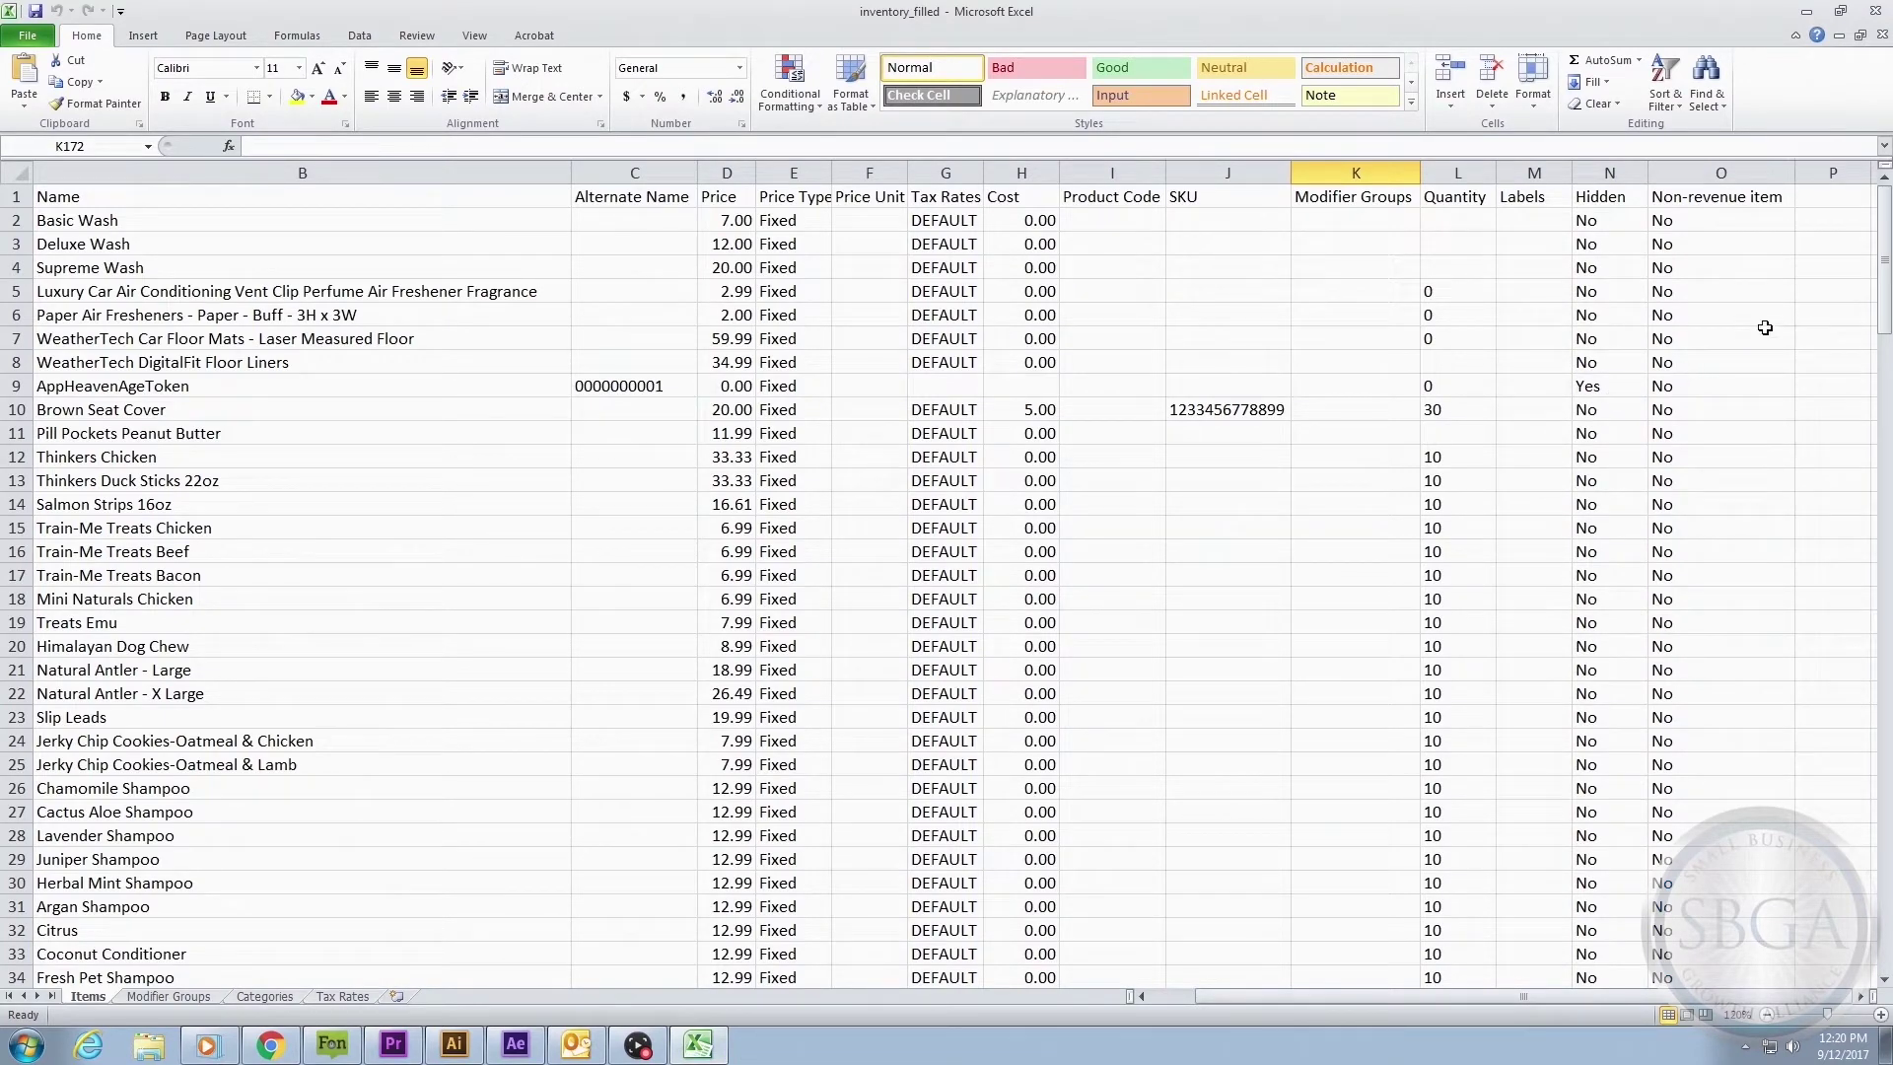
drag(1884, 230, 1881, 221)
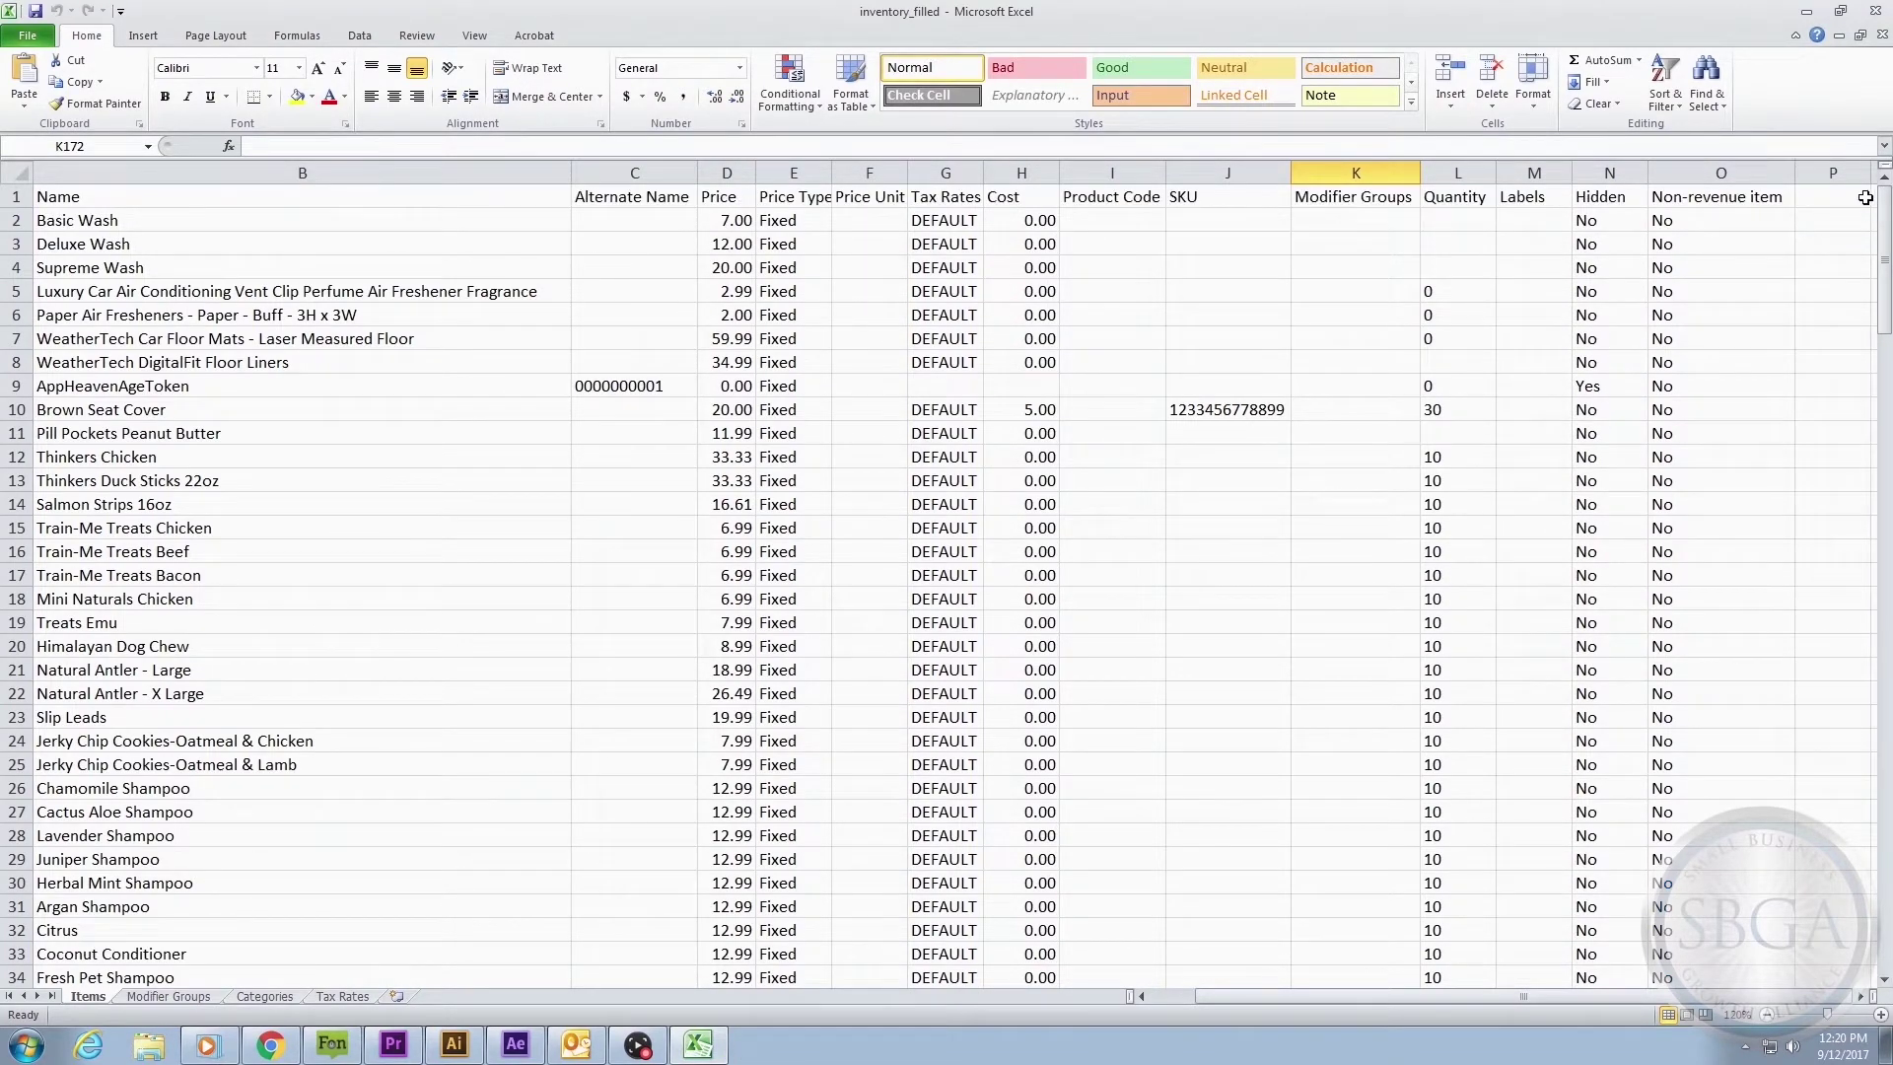
Step: Minimise the inventory_filled workbook to return to the Clover dashboard
click(1807, 11)
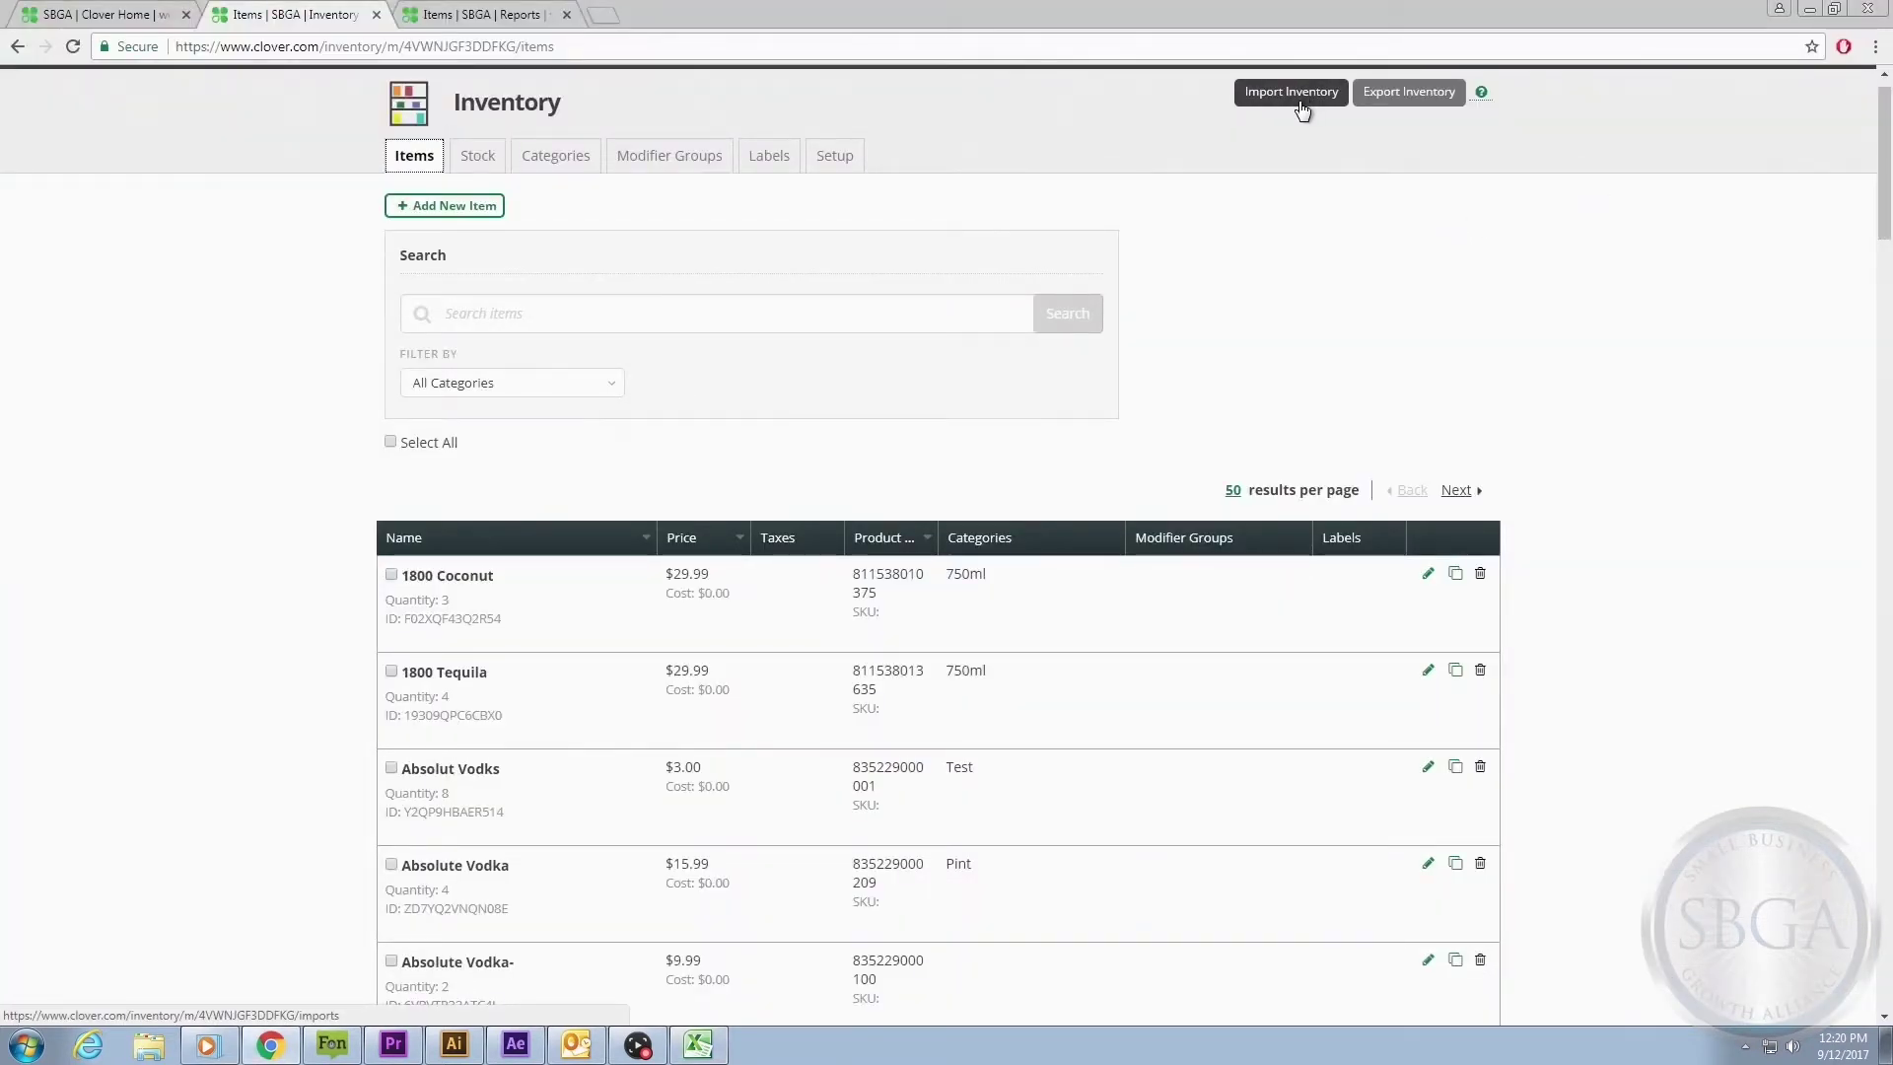
drag(1882, 172, 1874, 240)
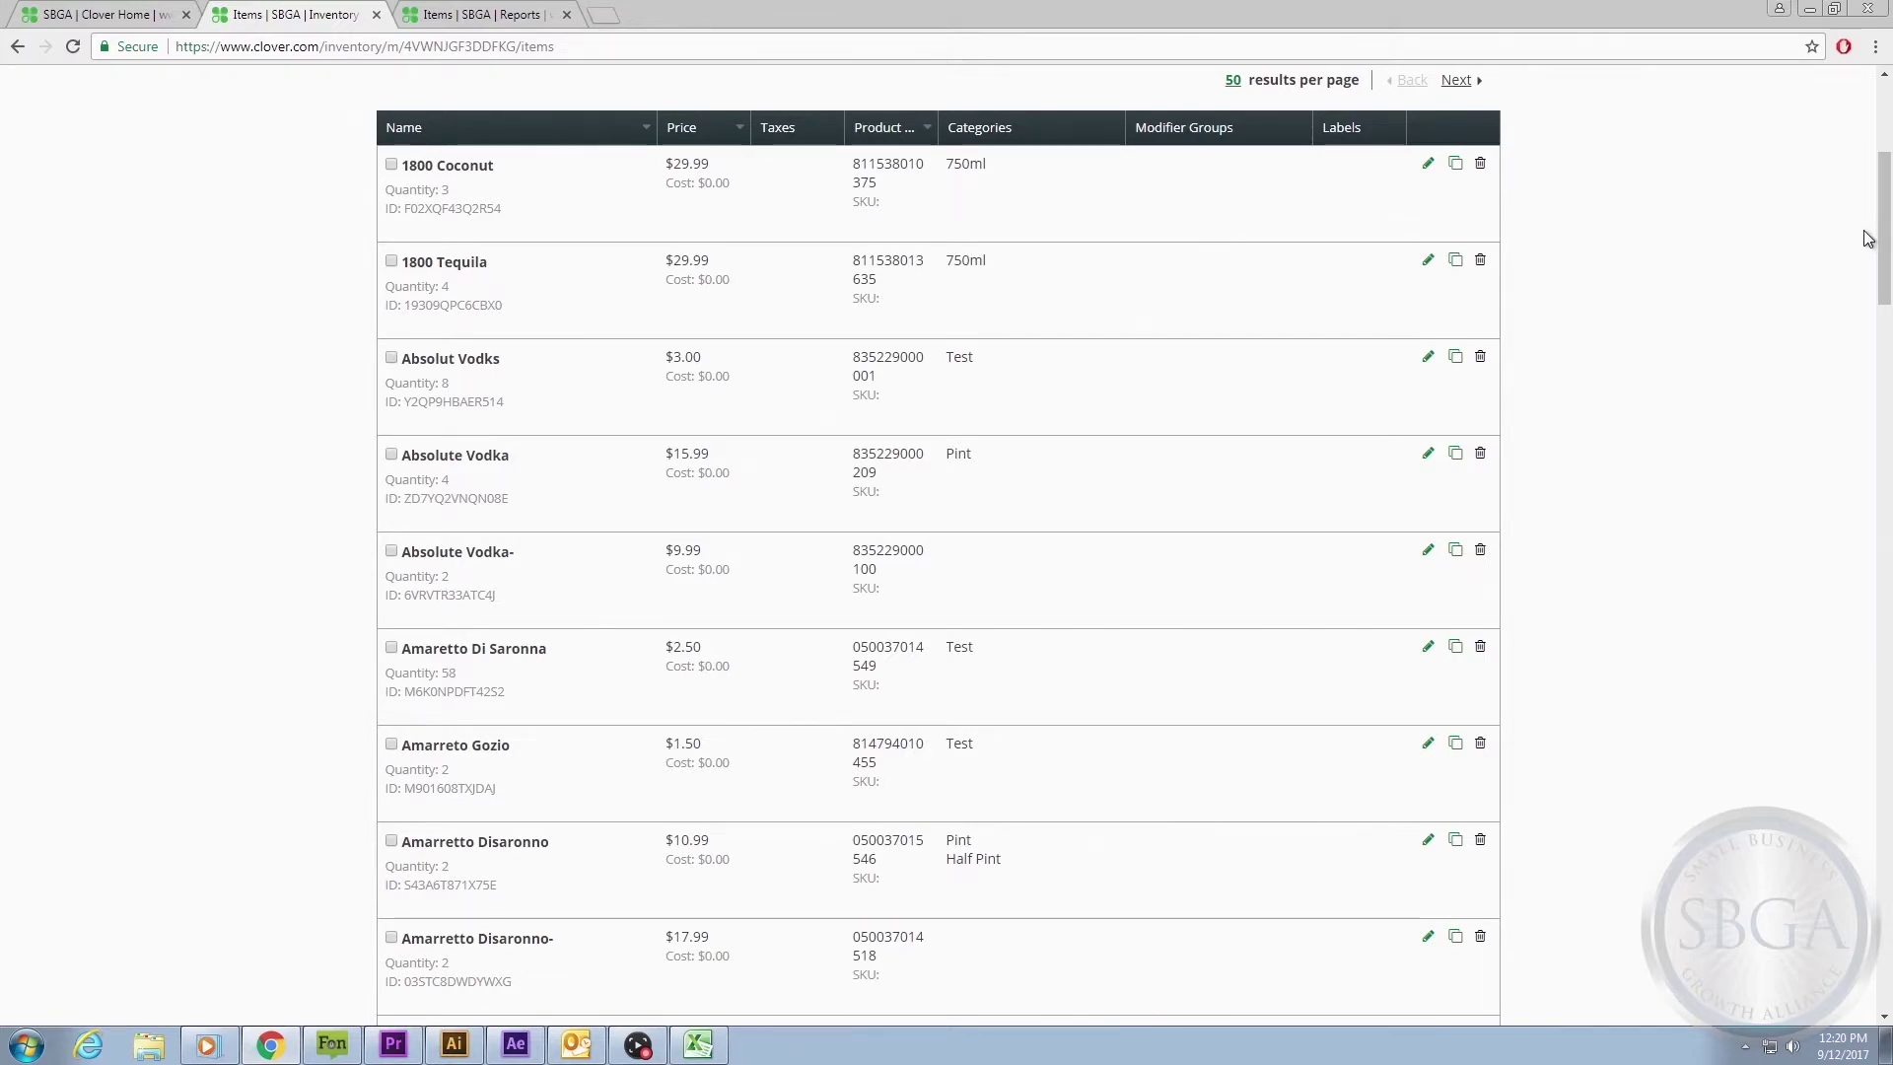
drag(1878, 239, 1881, 167)
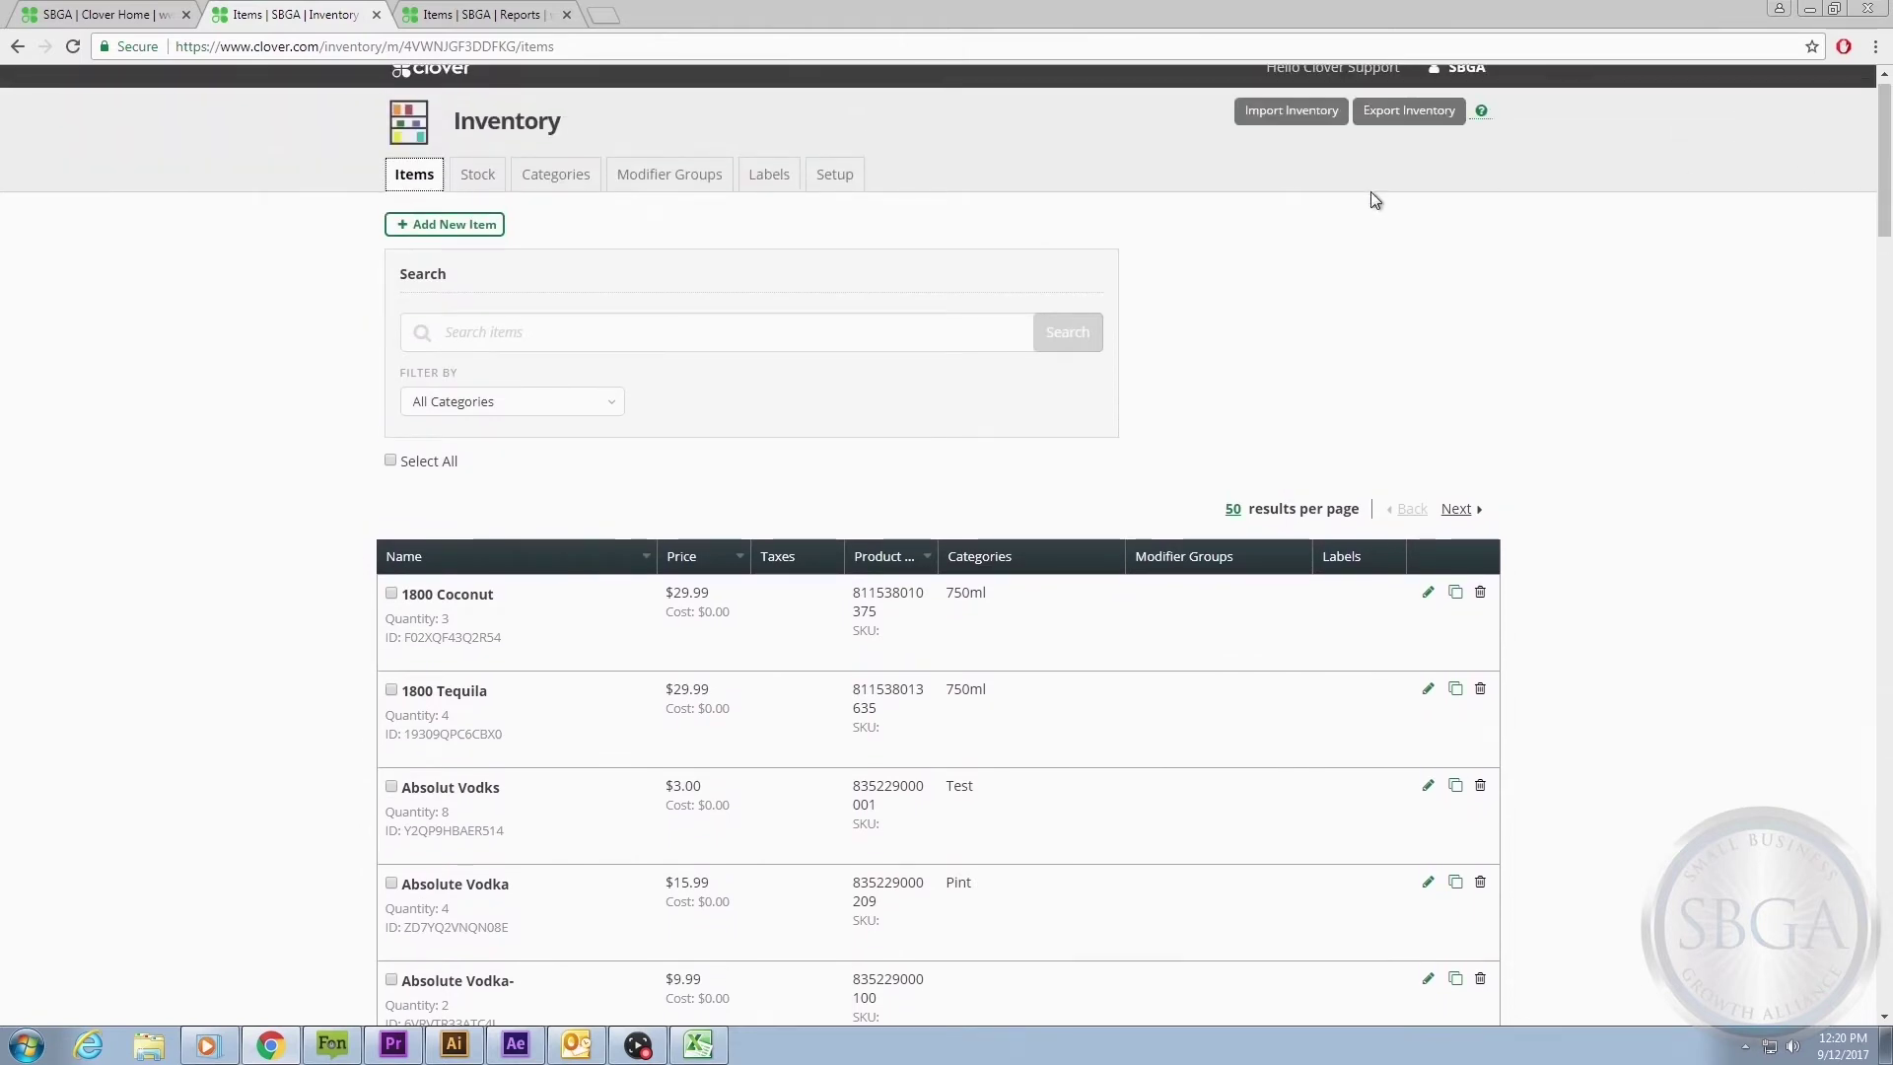
click(500, 229)
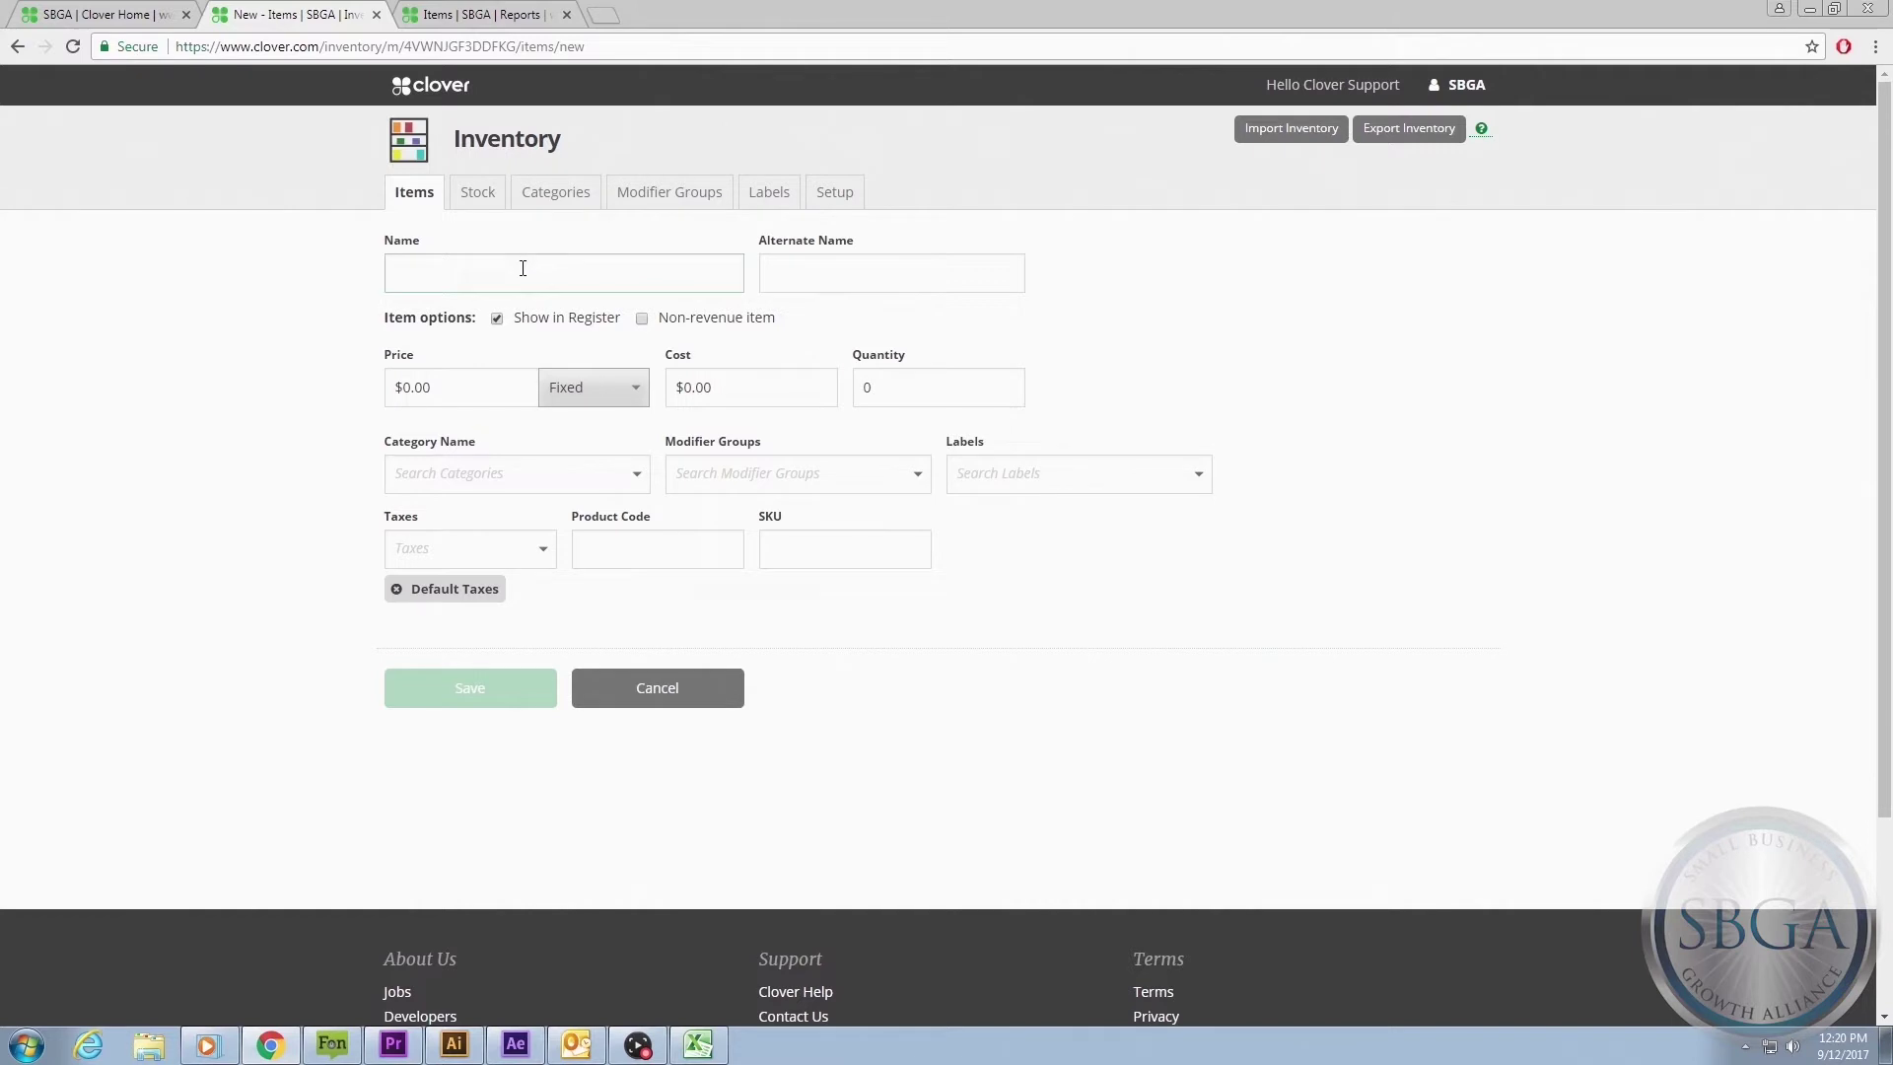
Step: Fill in an unsaved 'Bacon Sandwich' item form, then view Stock counts and the Categories list
click(522, 268)
text(Baco)
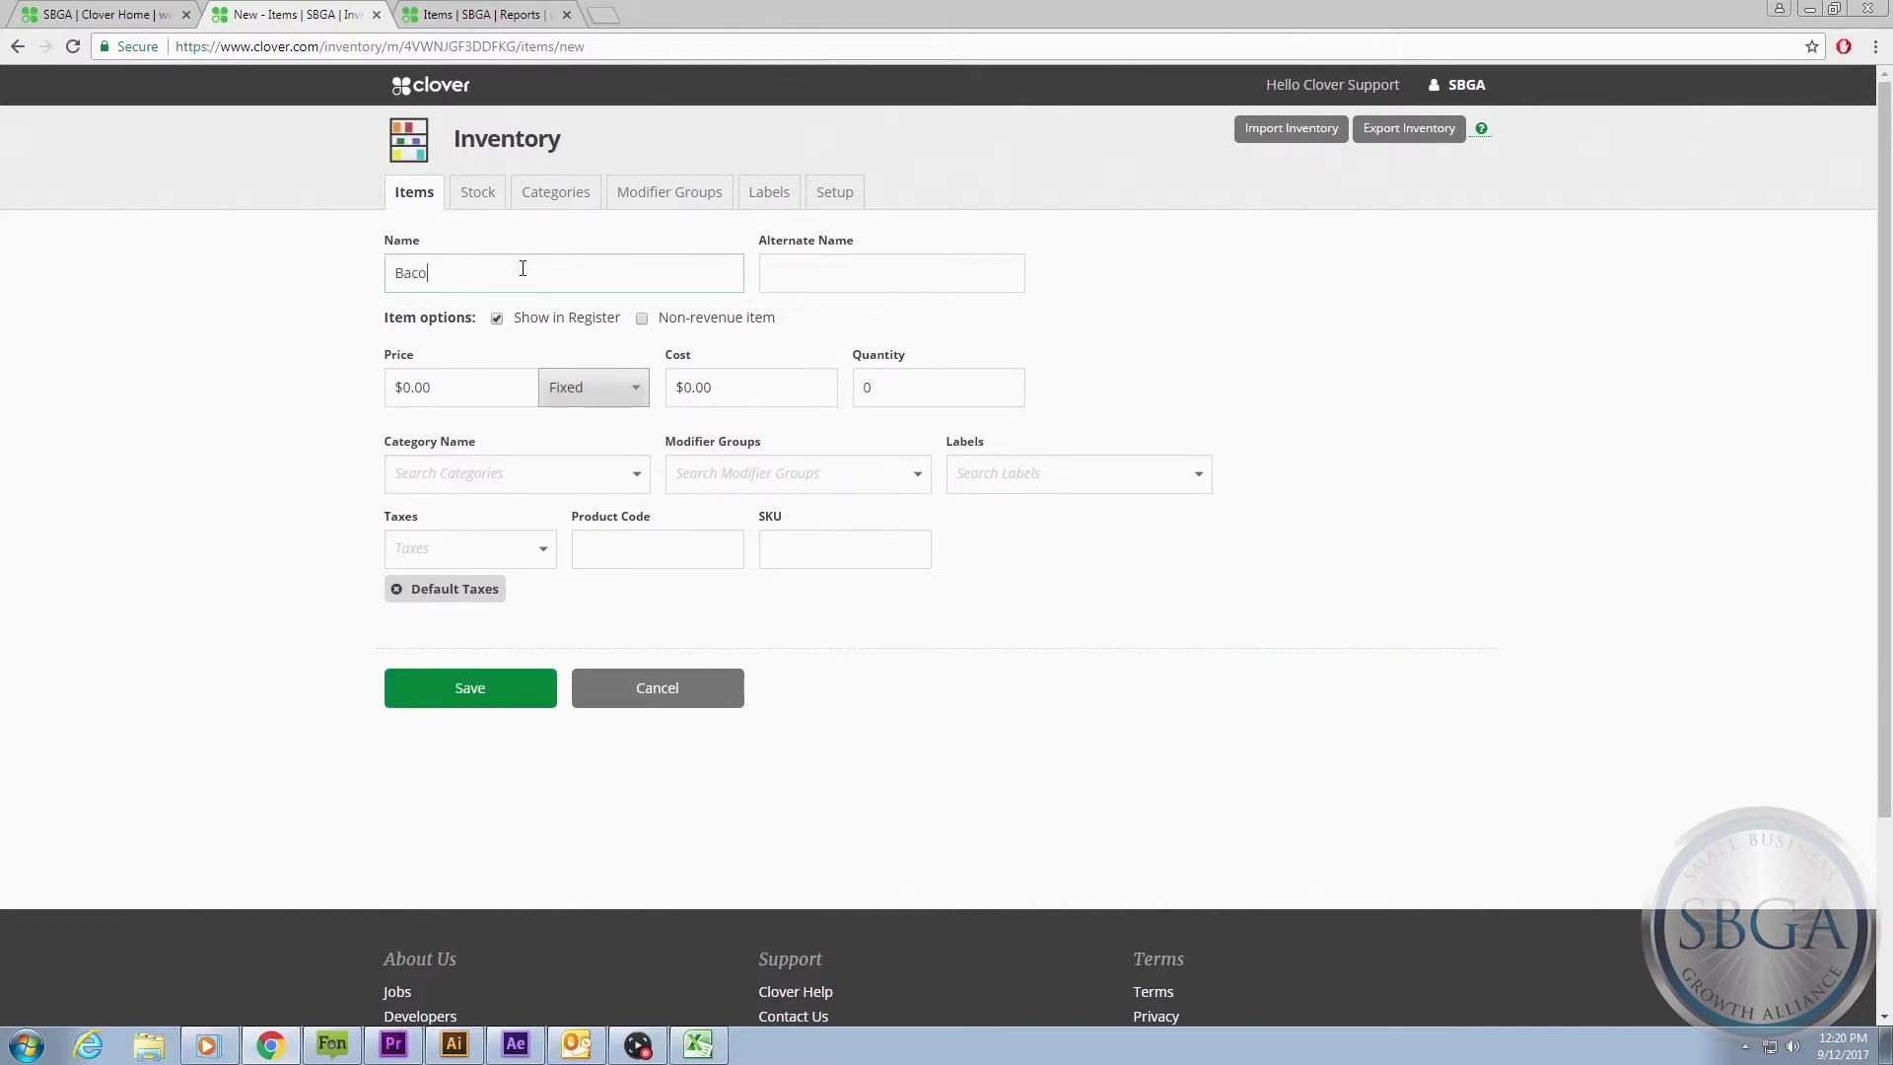
text(n Sandwich)
click(518, 386)
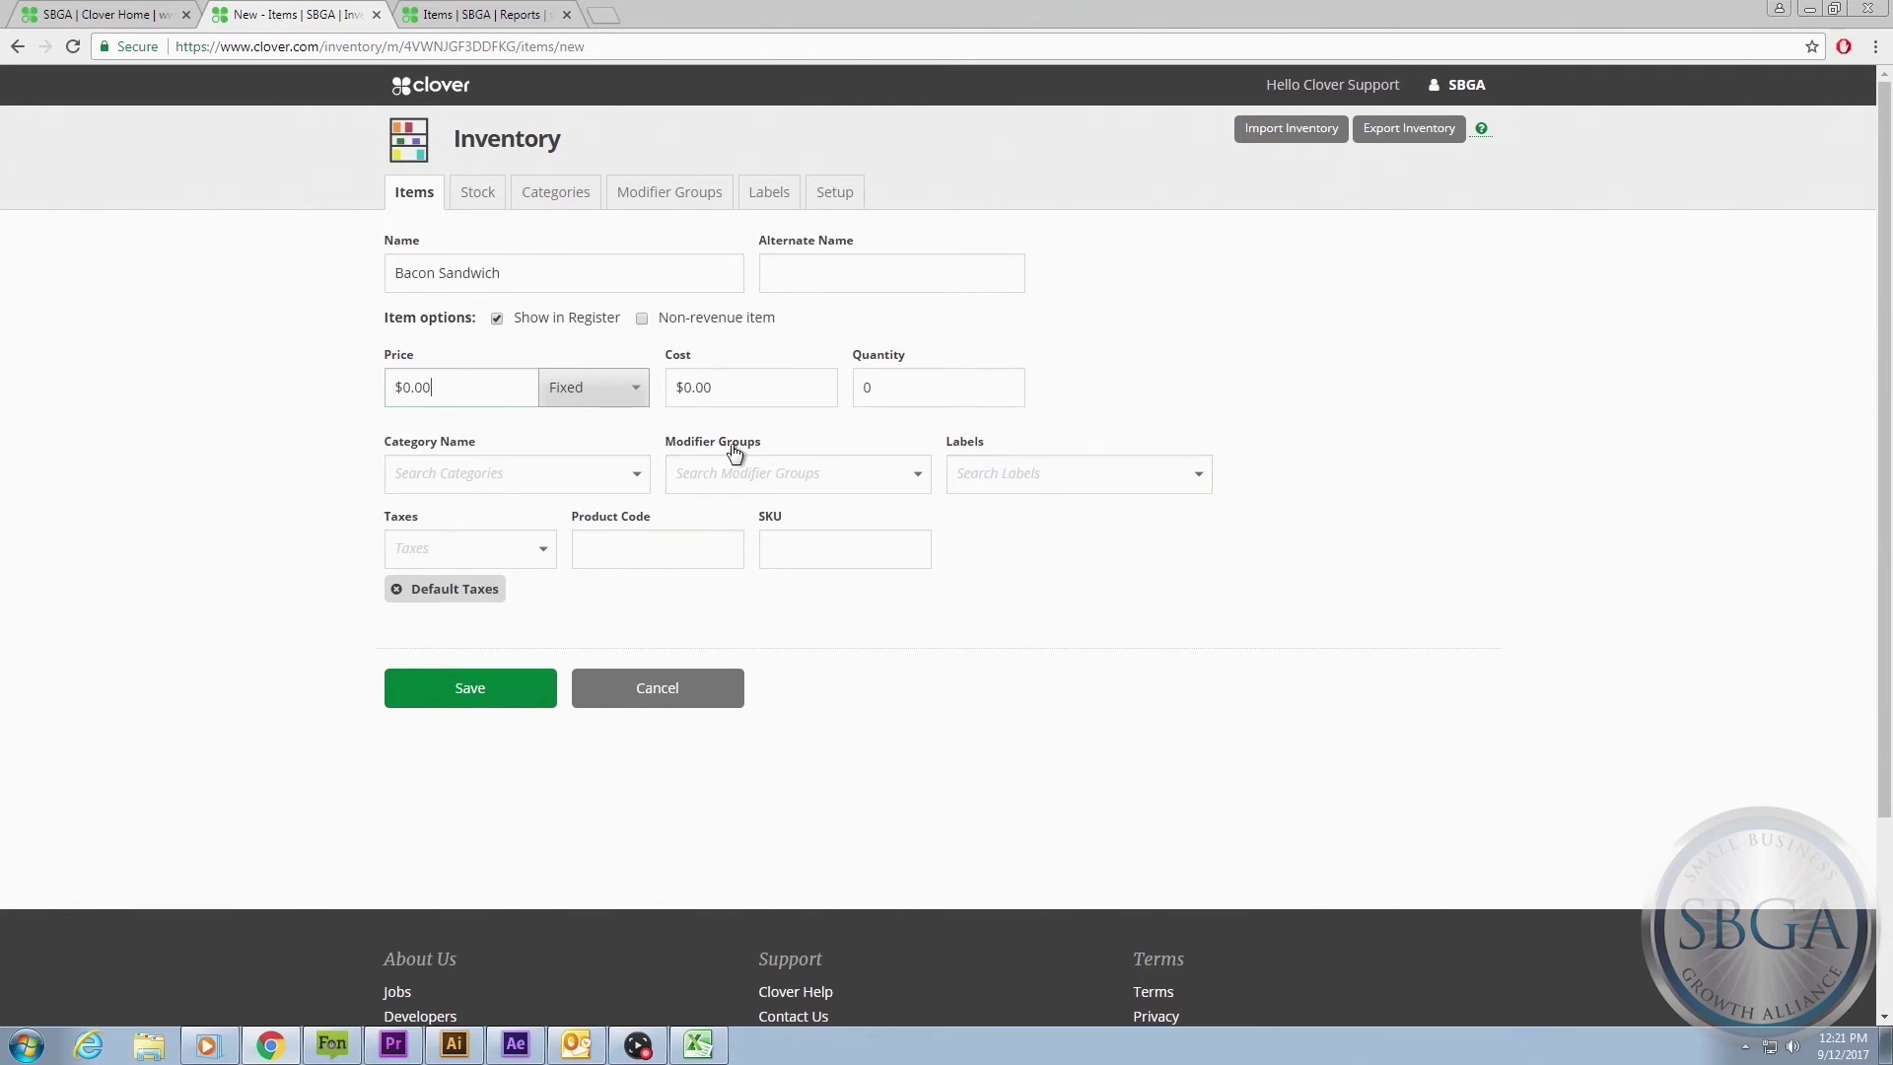
click(475, 201)
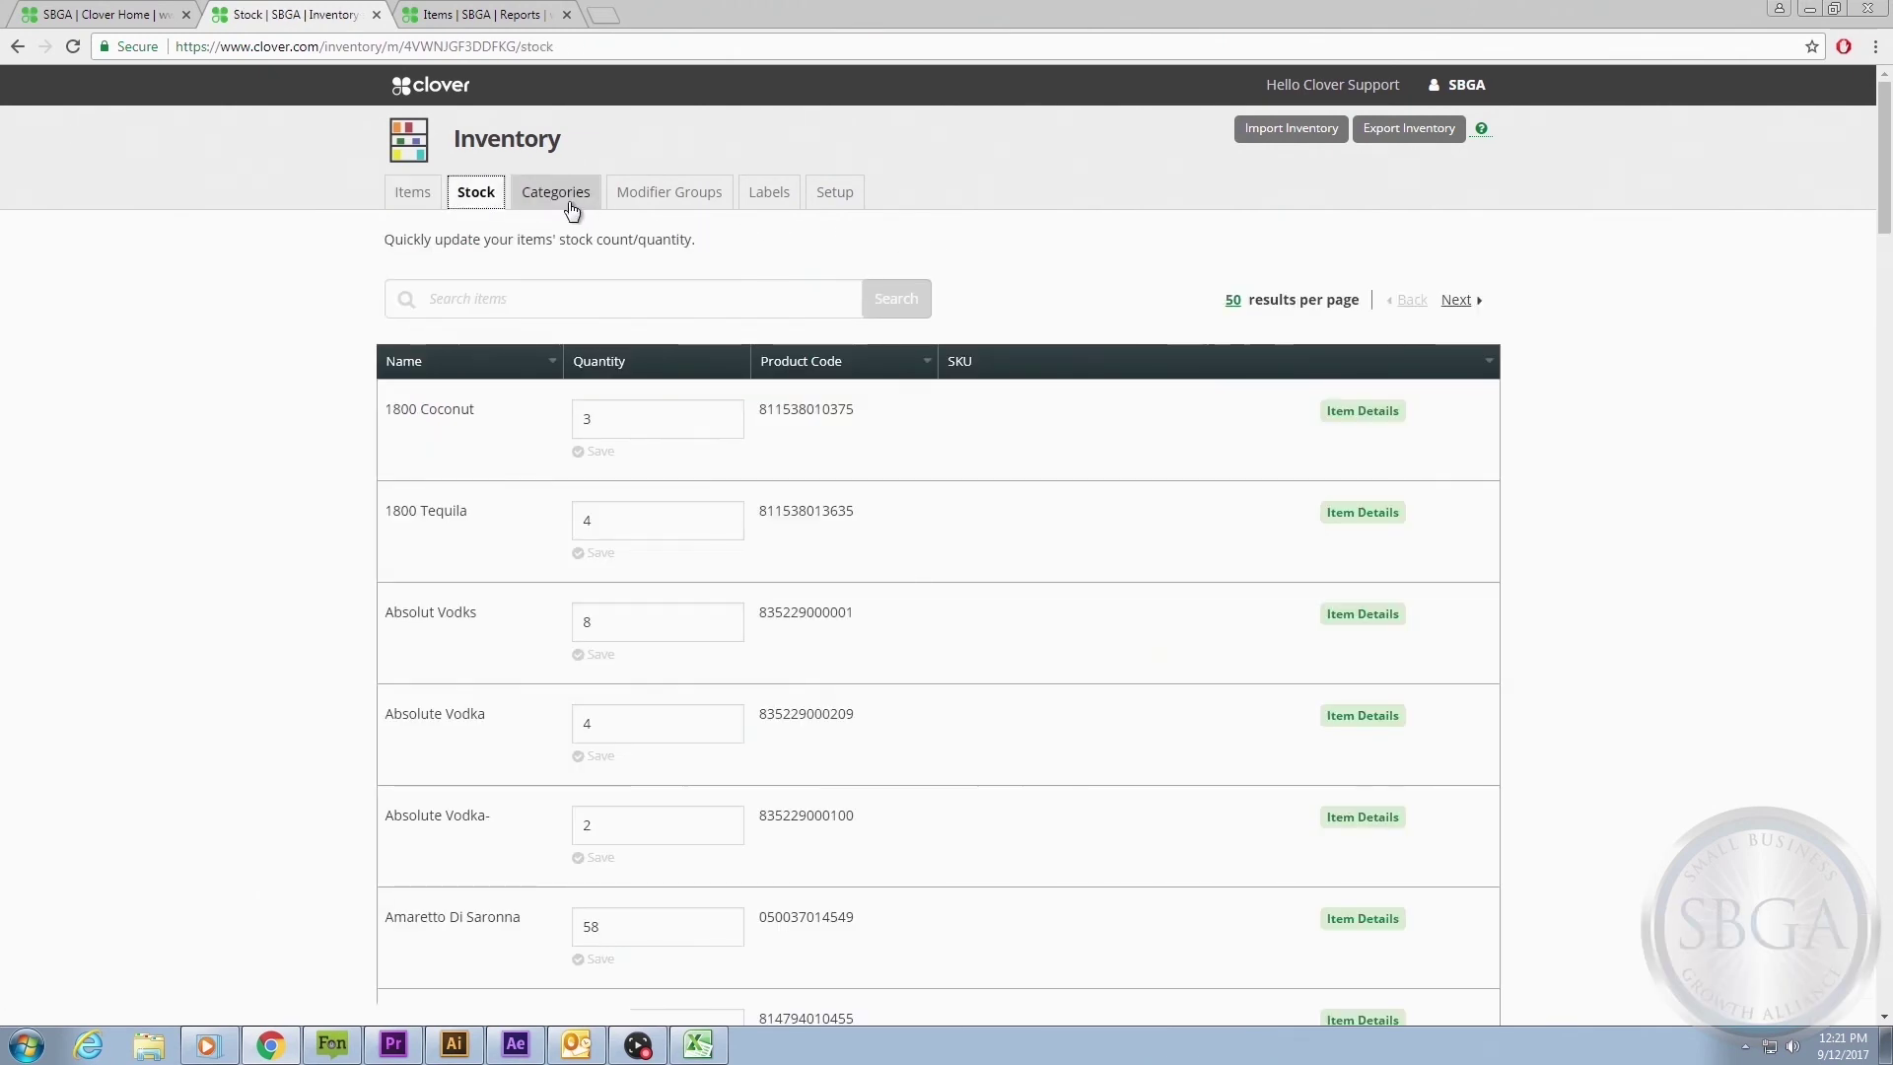
click(571, 207)
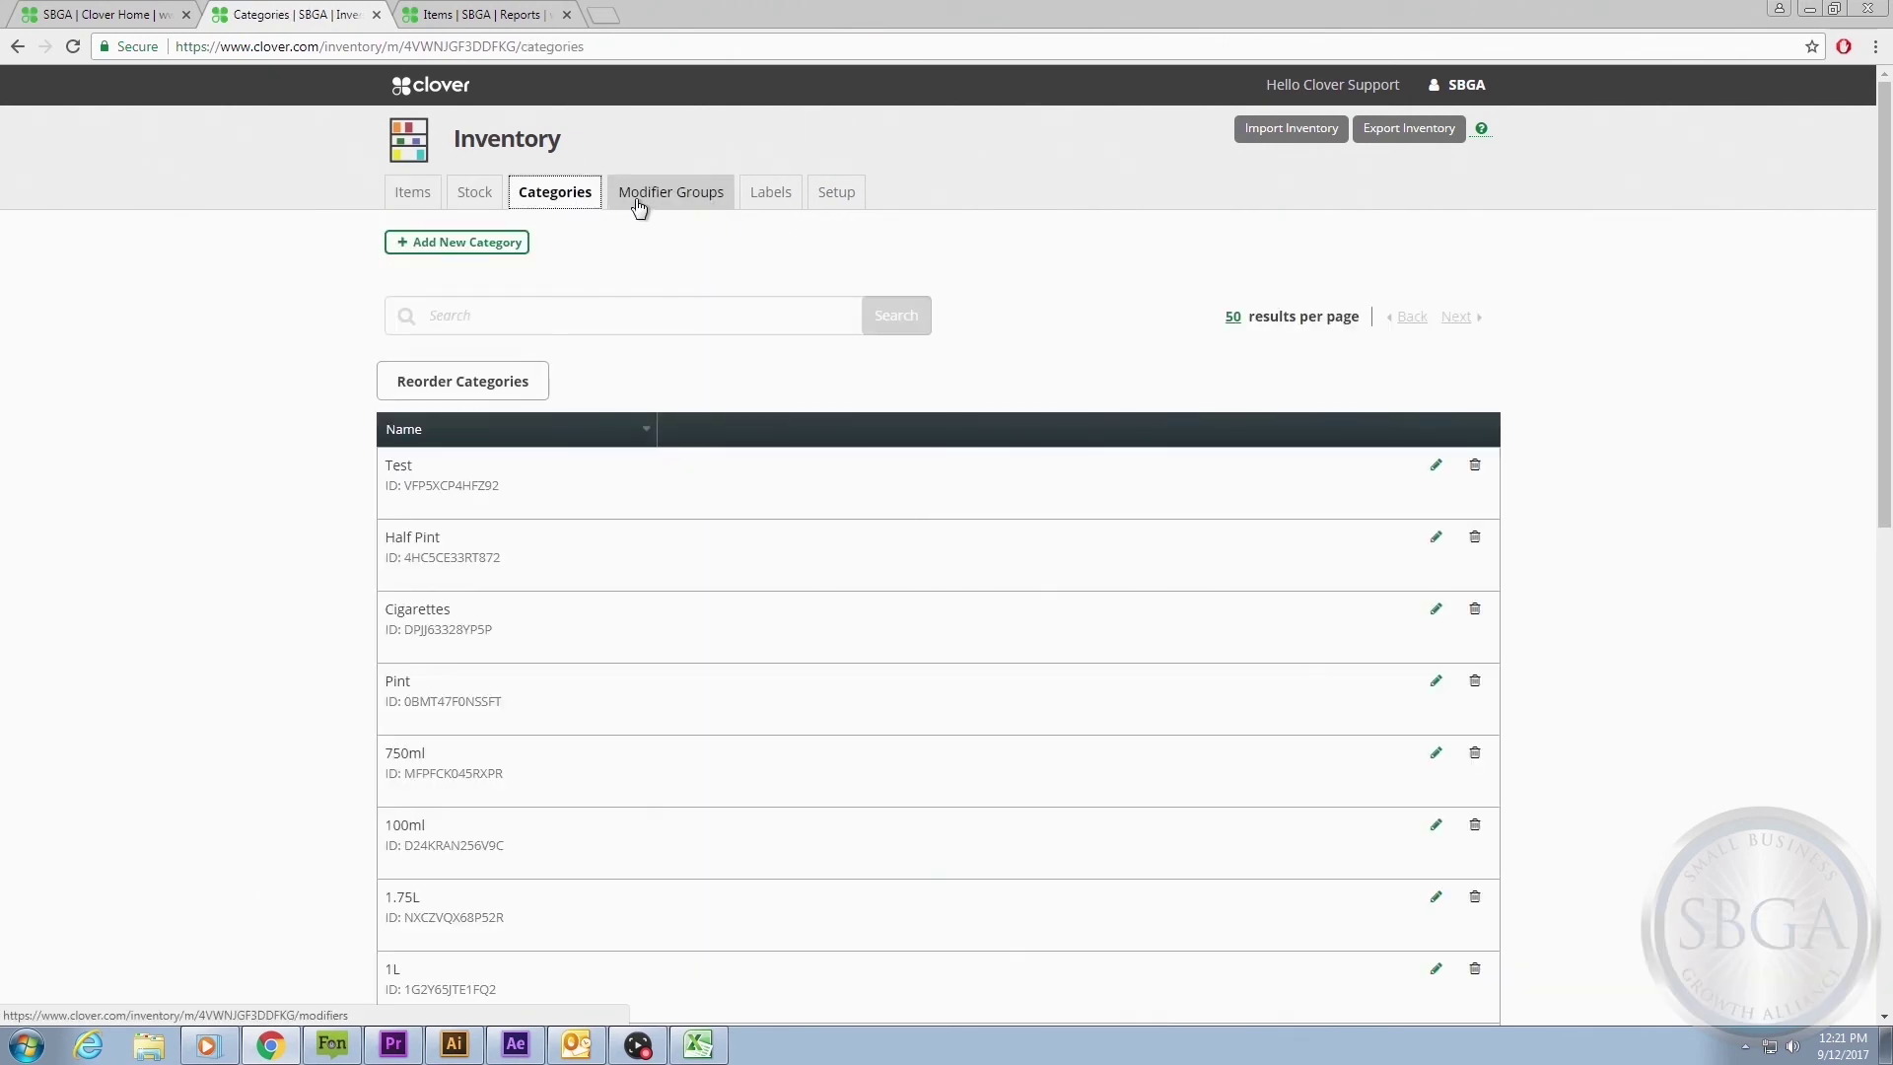